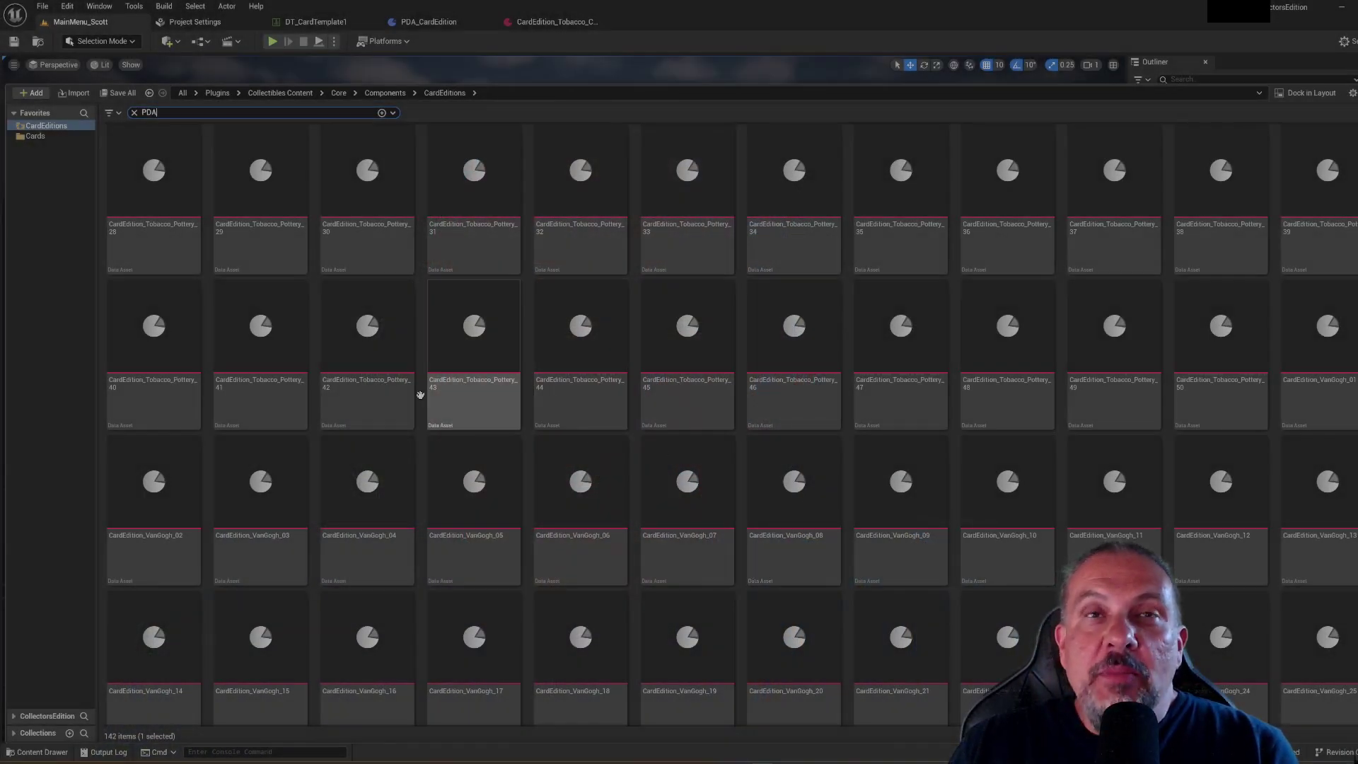
From the Tobacco_Pottery_42 card edition's context menu, bring up DT_CardTemplate1 showing row 111123
click(380, 398)
right_click(380, 398)
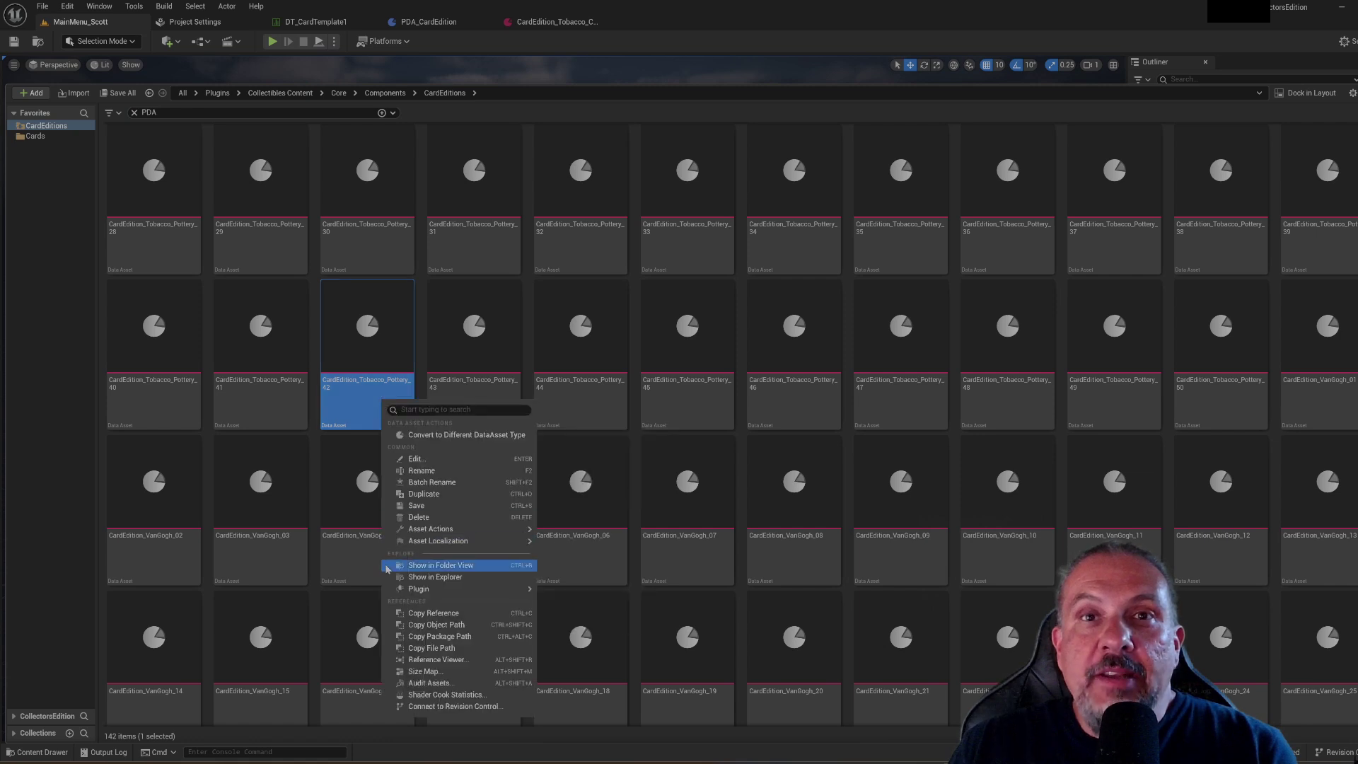
click(424, 673)
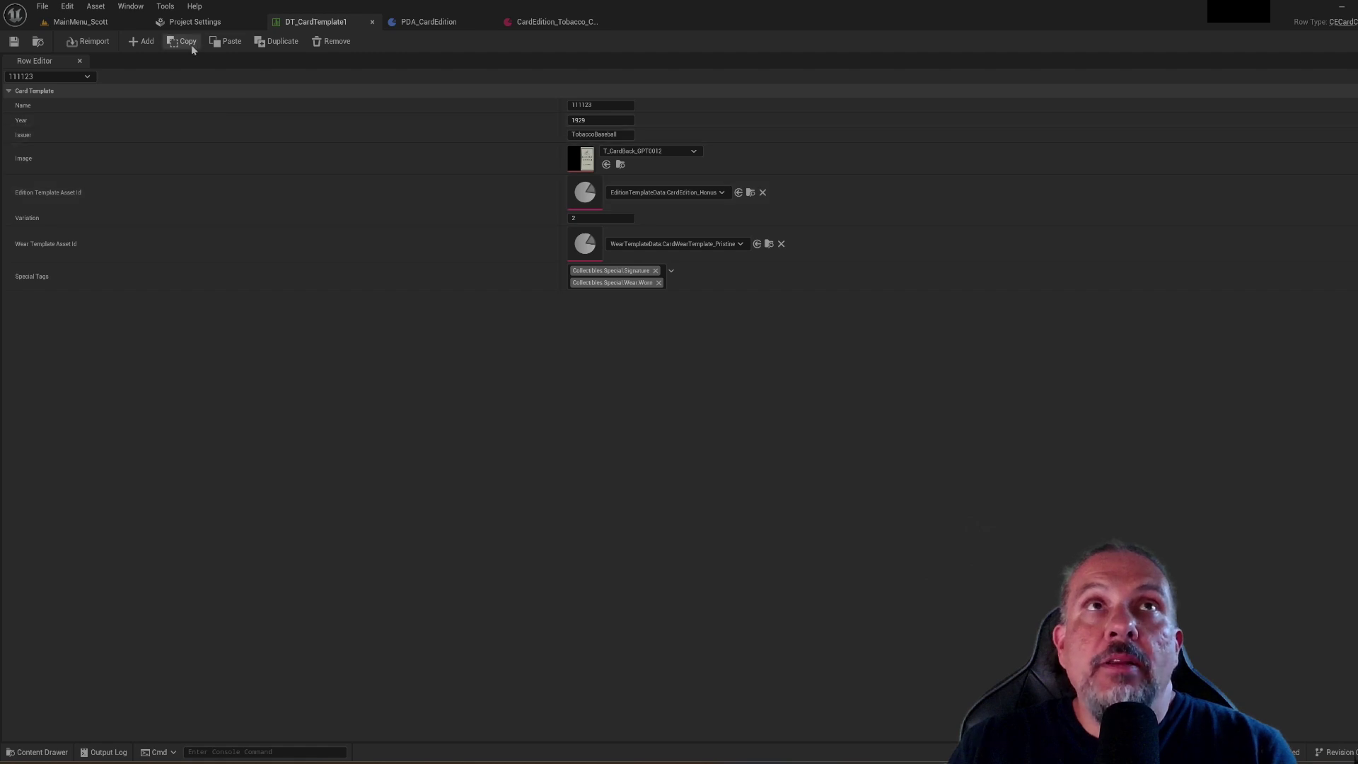
Add an empty NewRow_11 to DT_CardTemplate1 and open the table's Size Map
click(146, 42)
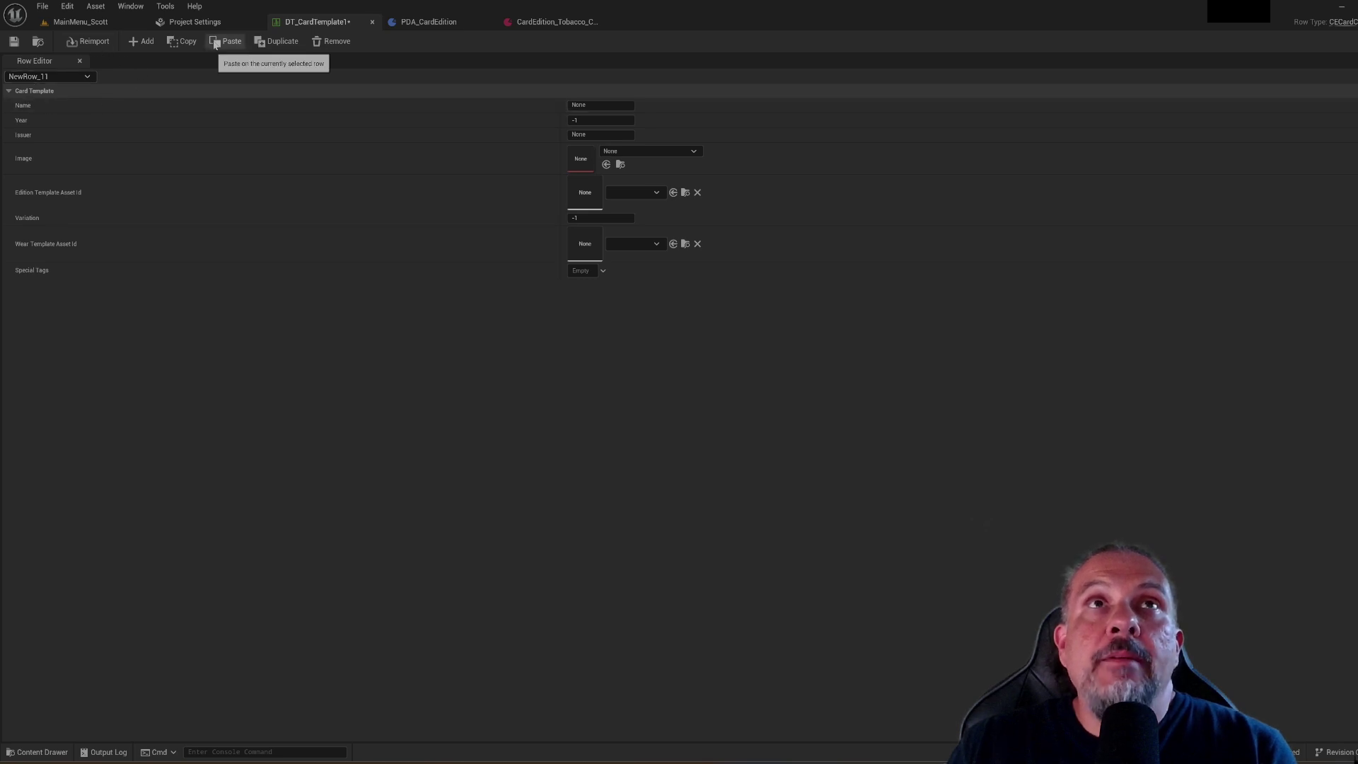
click(37, 41)
right_click(160, 170)
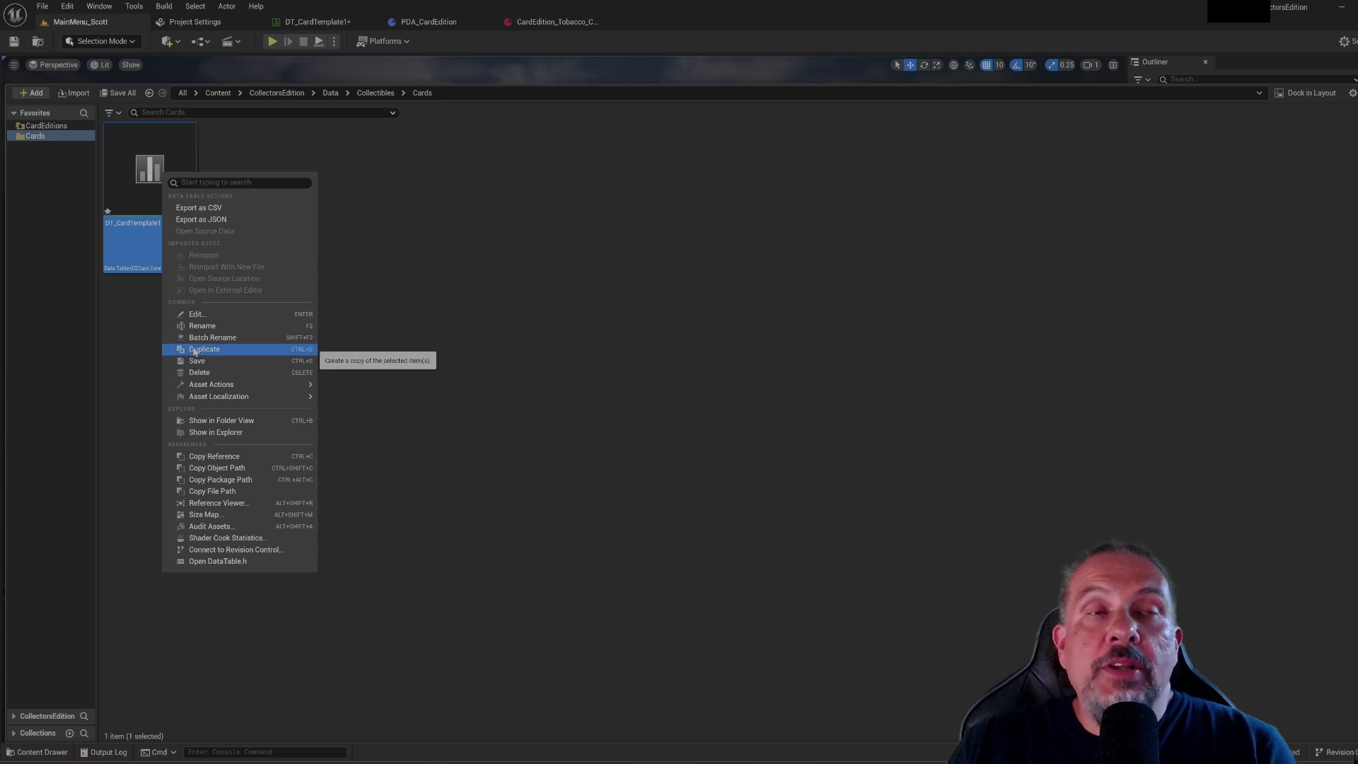
click(204, 514)
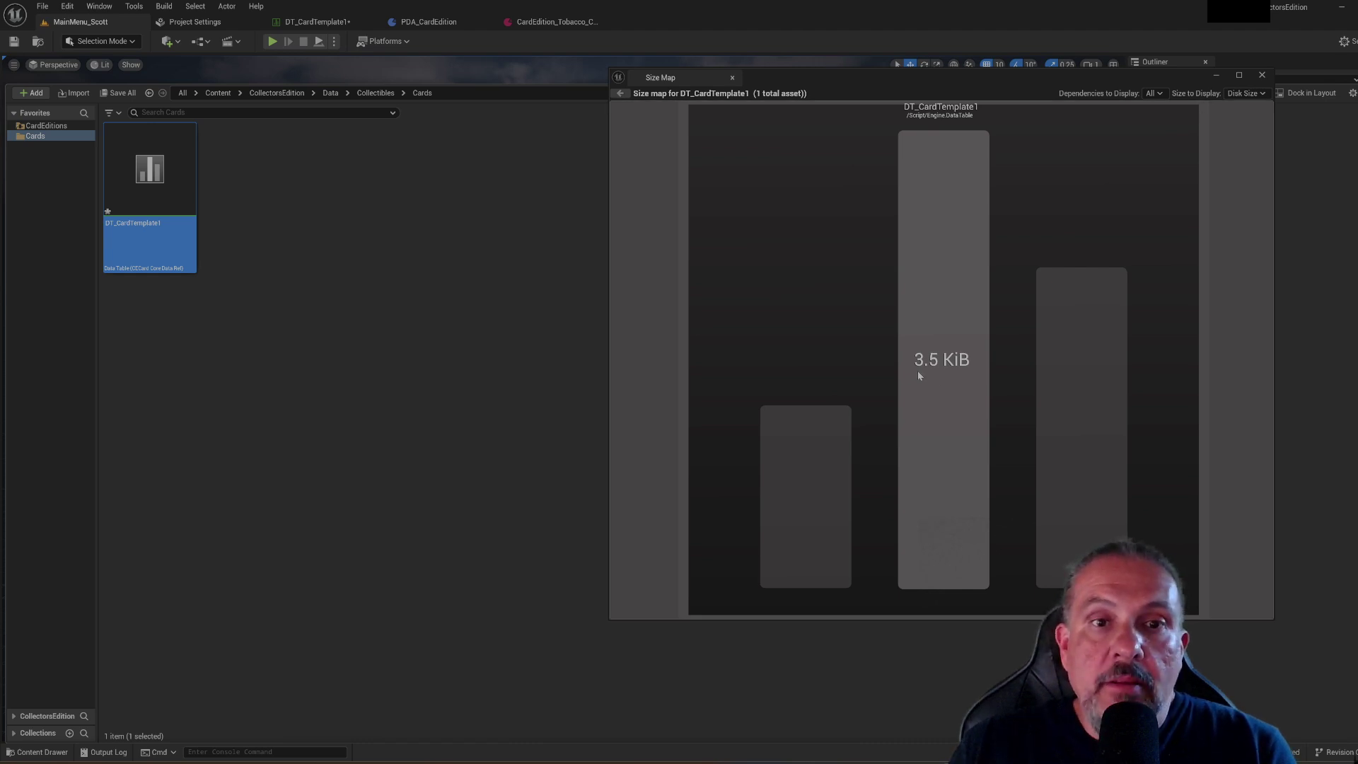
Close the size map and reopen DT_CardTemplate1's Size Map, now reporting 10.9 KiB
click(317, 22)
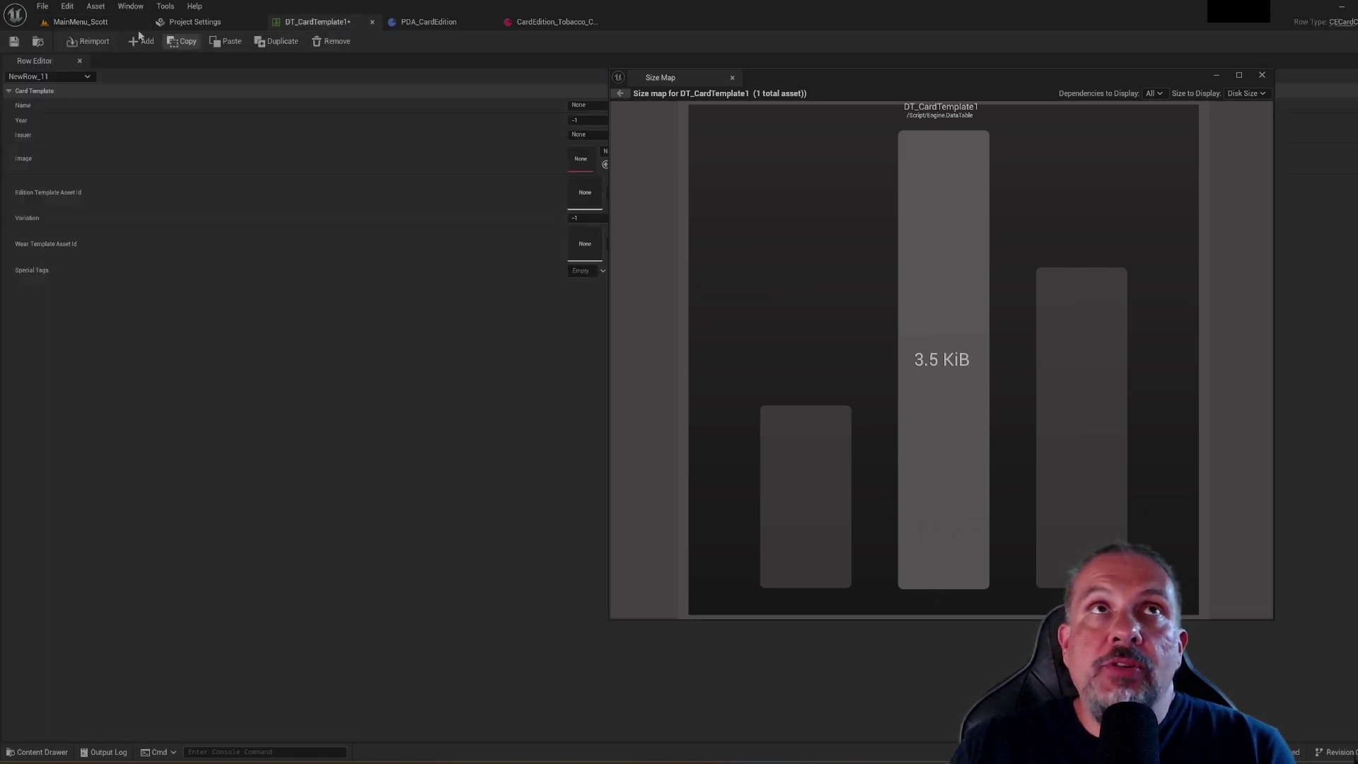
click(80, 22)
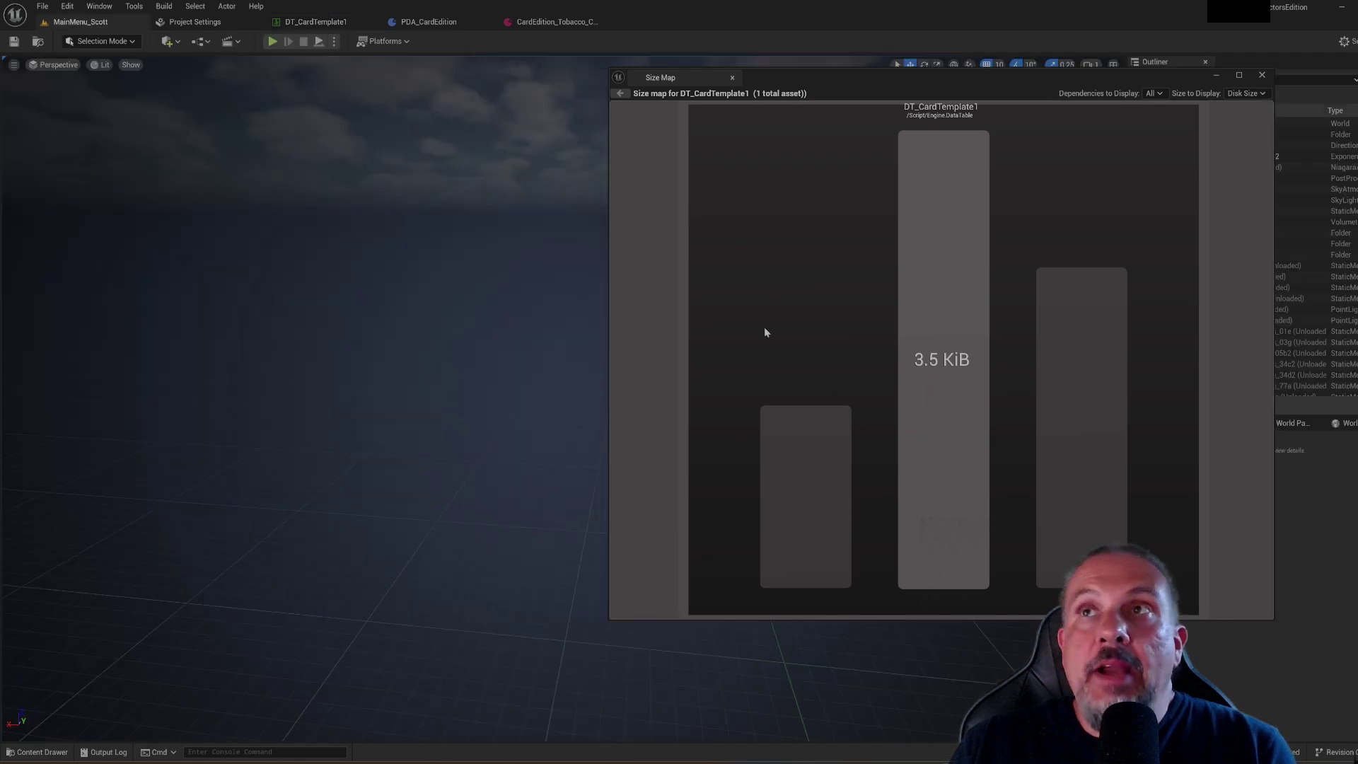
click(731, 77)
click(41, 752)
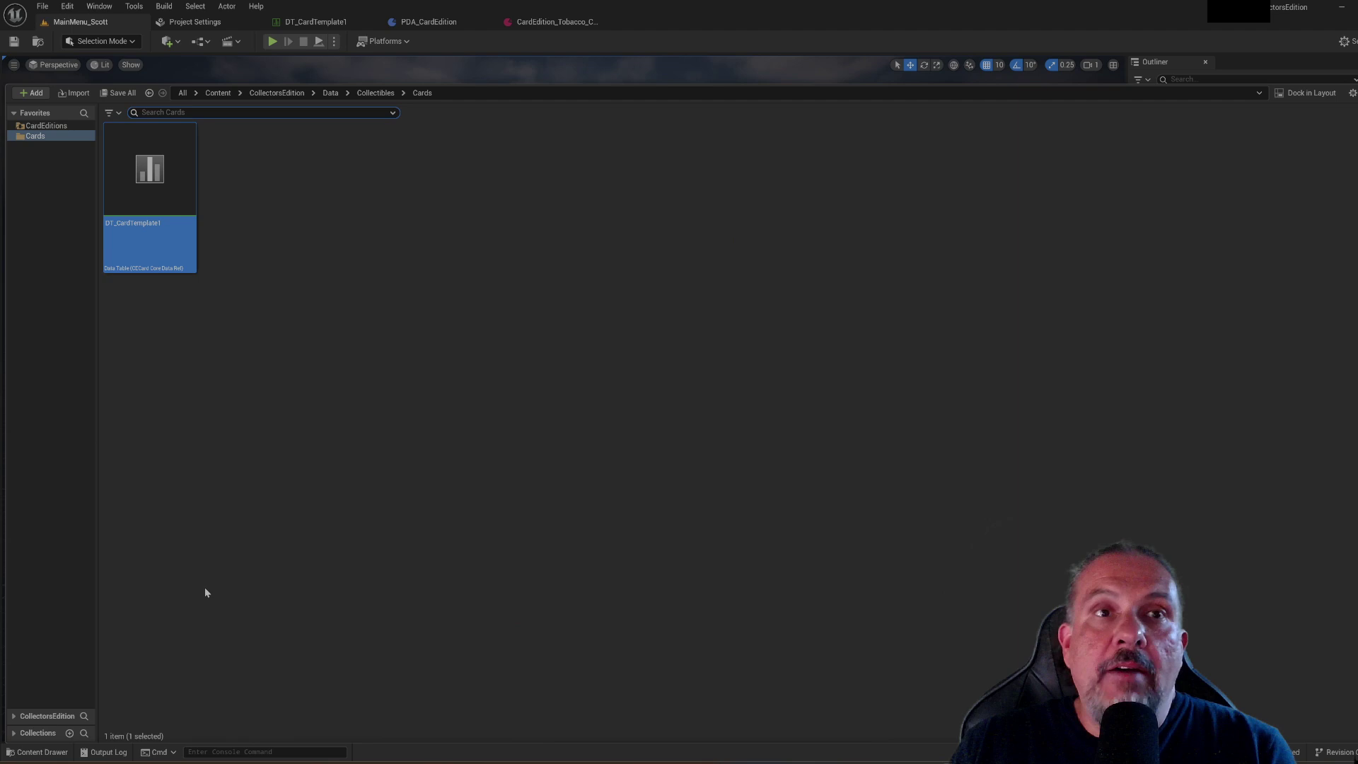
click(242, 221)
right_click(158, 209)
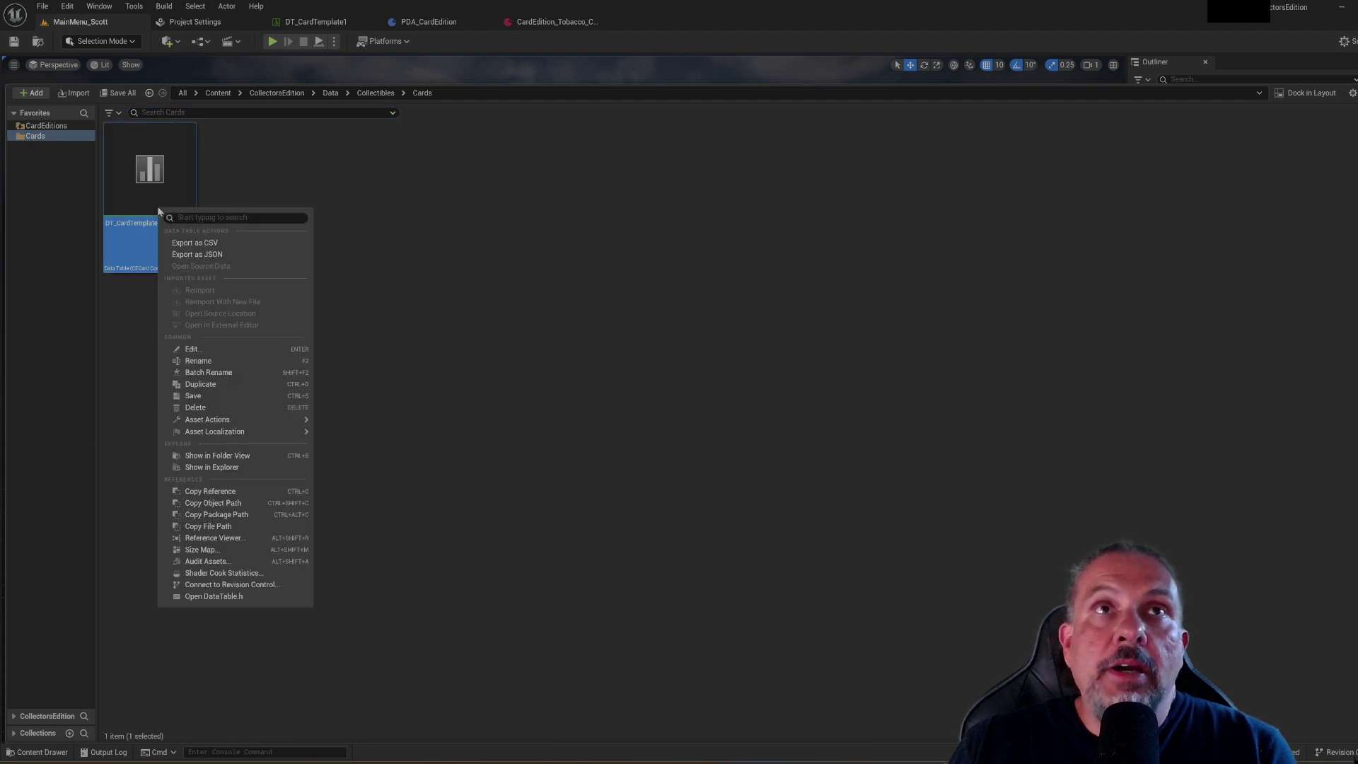
click(212, 549)
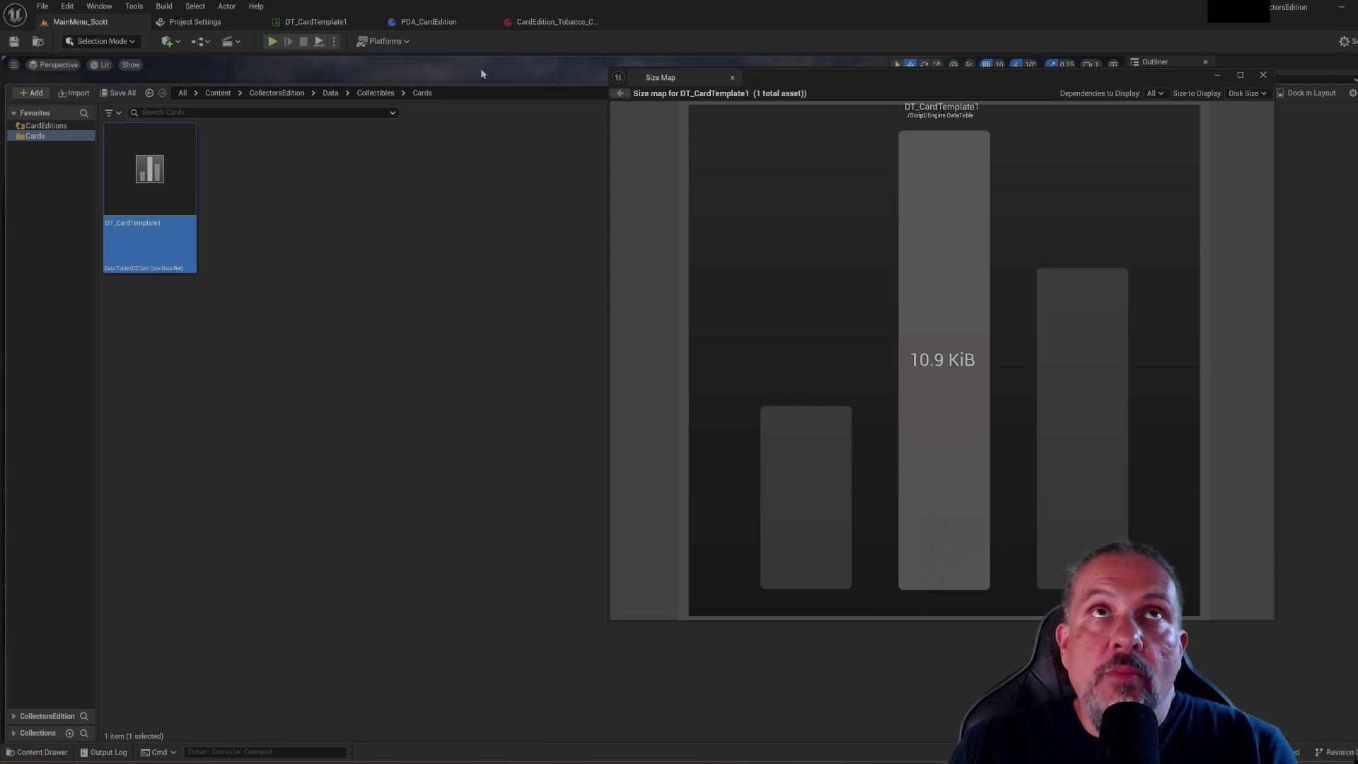
Switch over to the PDA_CardEdition blueprint editor
click(428, 22)
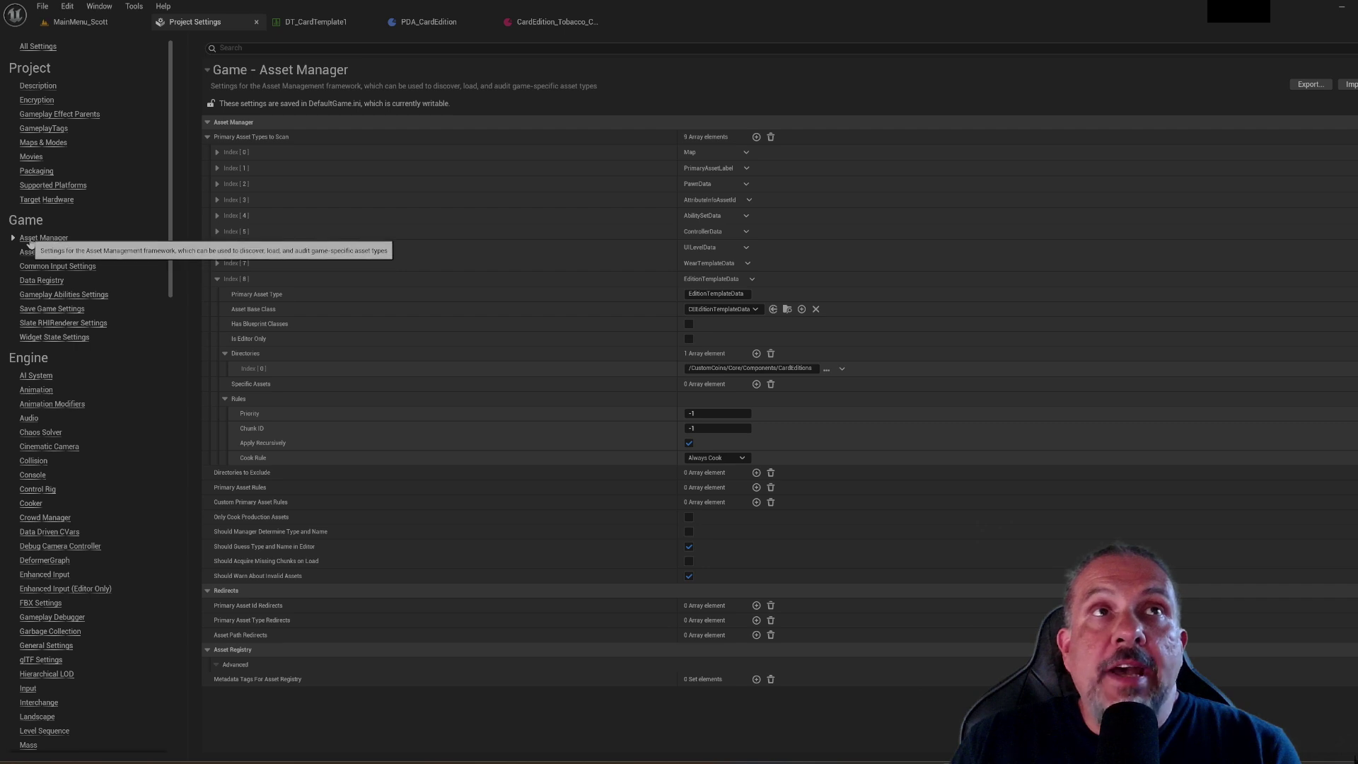
Show the PDA_CardEdition blueprint with its PreviewMesh, Series and Variations variables
mouse_move(699, 281)
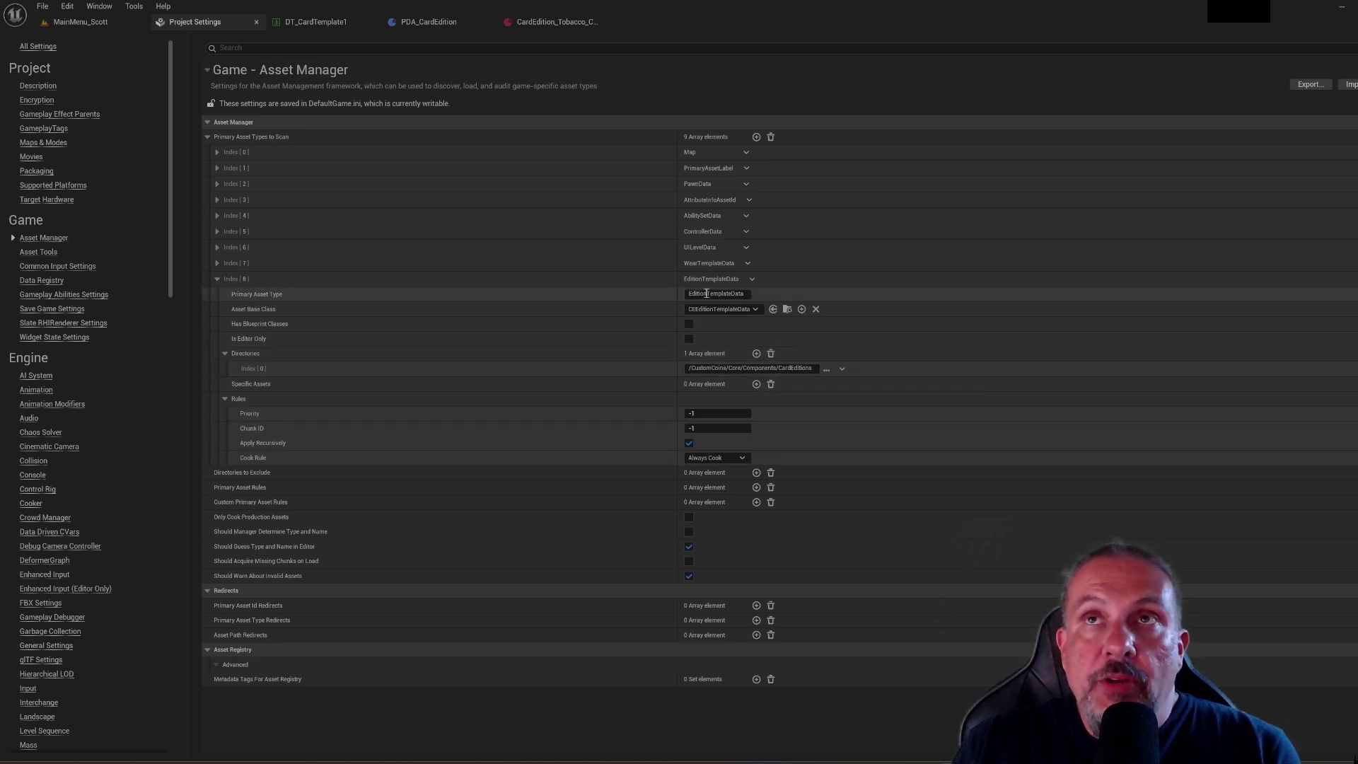
click(437, 24)
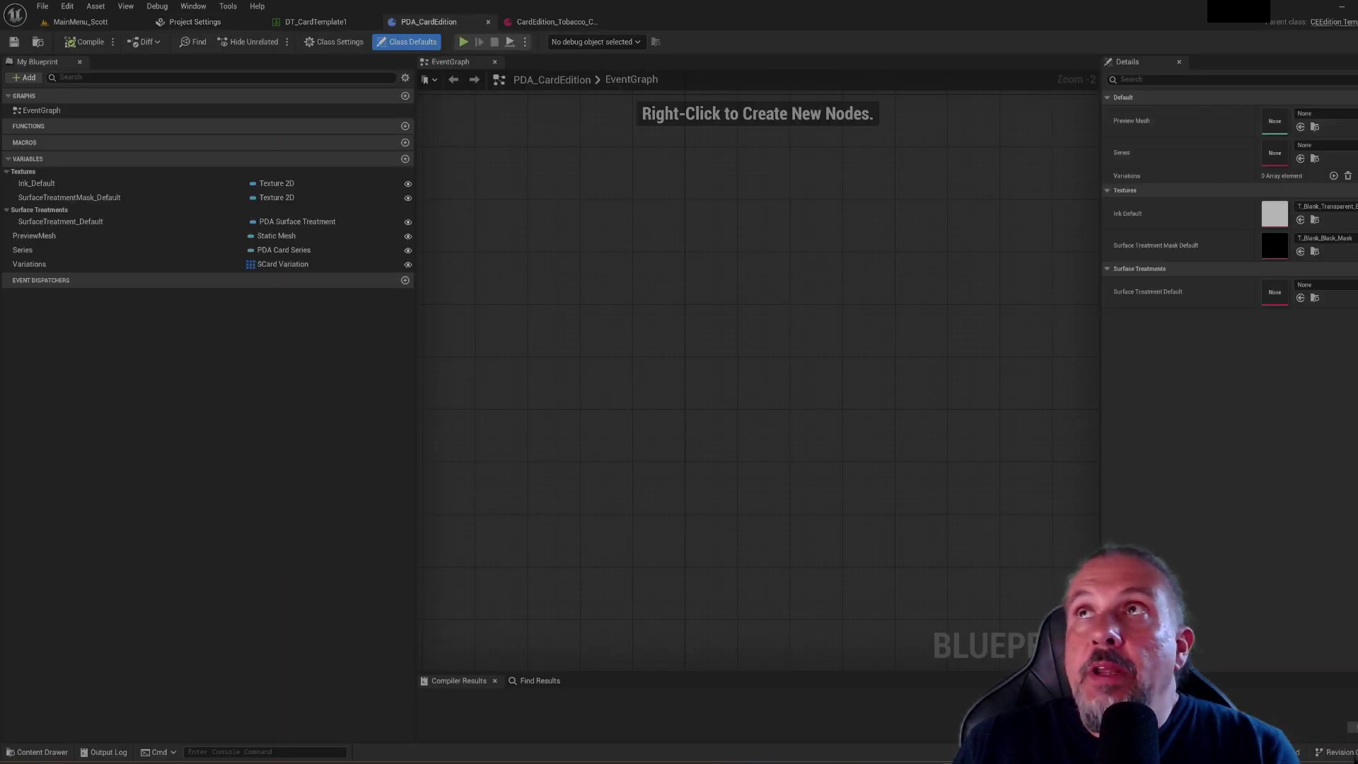
Check PDA_CardEdition's C++ parent class in Class Settings, then bring up the Content Drawer
click(333, 42)
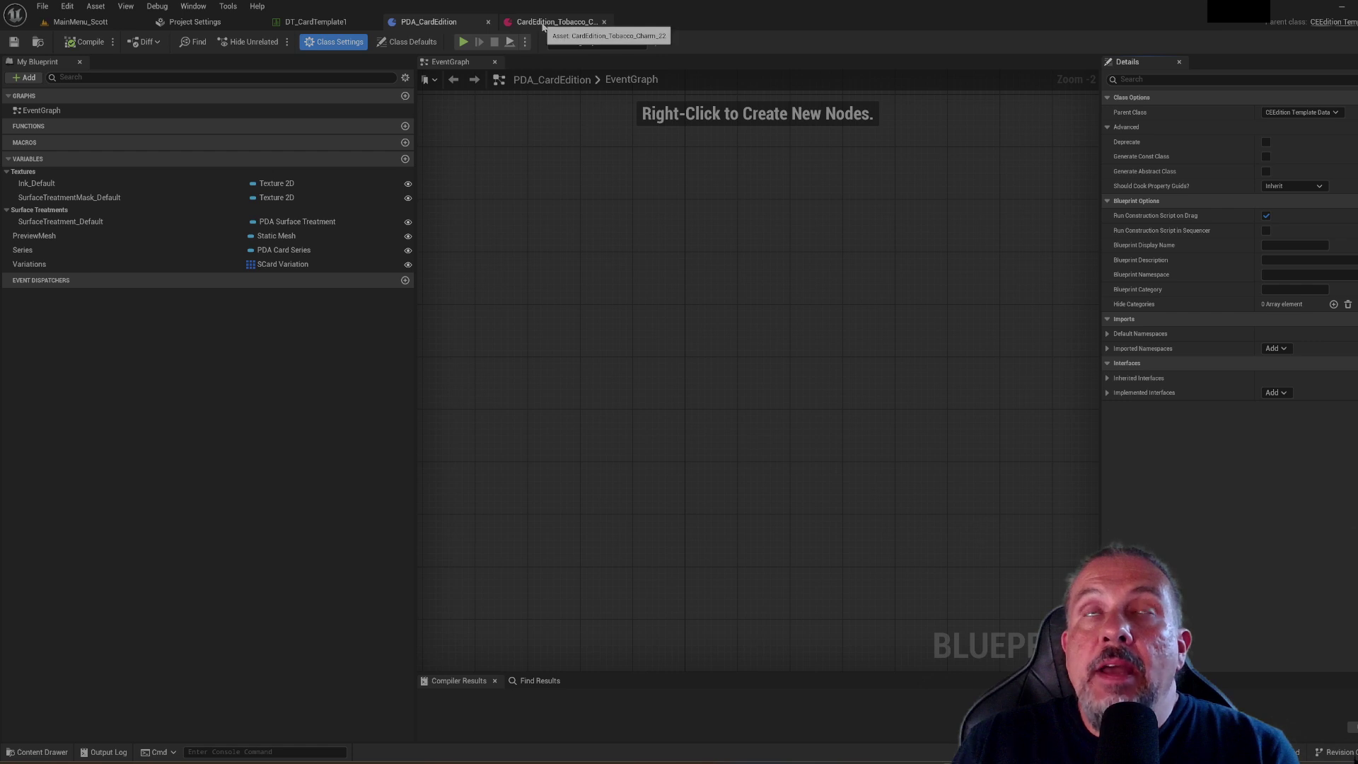
click(543, 23)
click(453, 24)
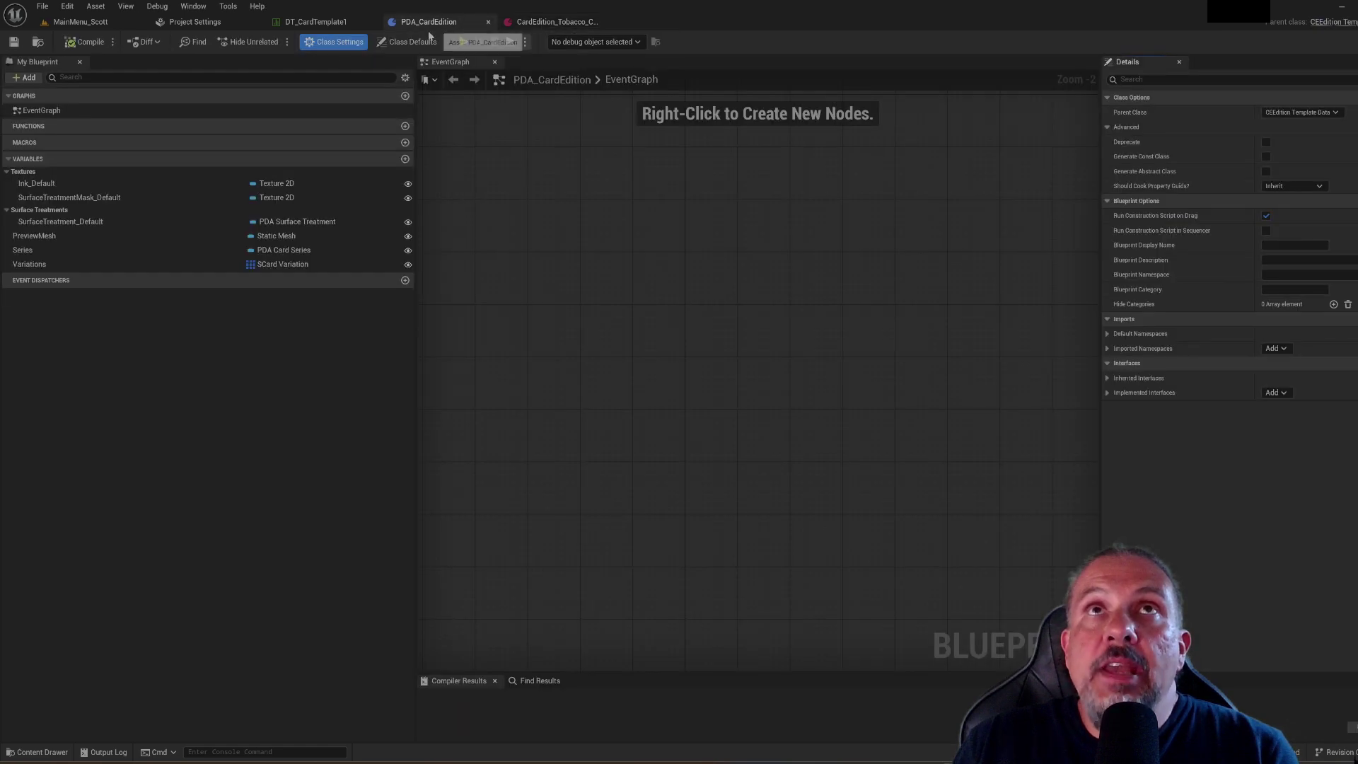
key(ctrl+space)
Filter CardEditions by 'PDA' and save all 142 card edition data assets
click(46, 249)
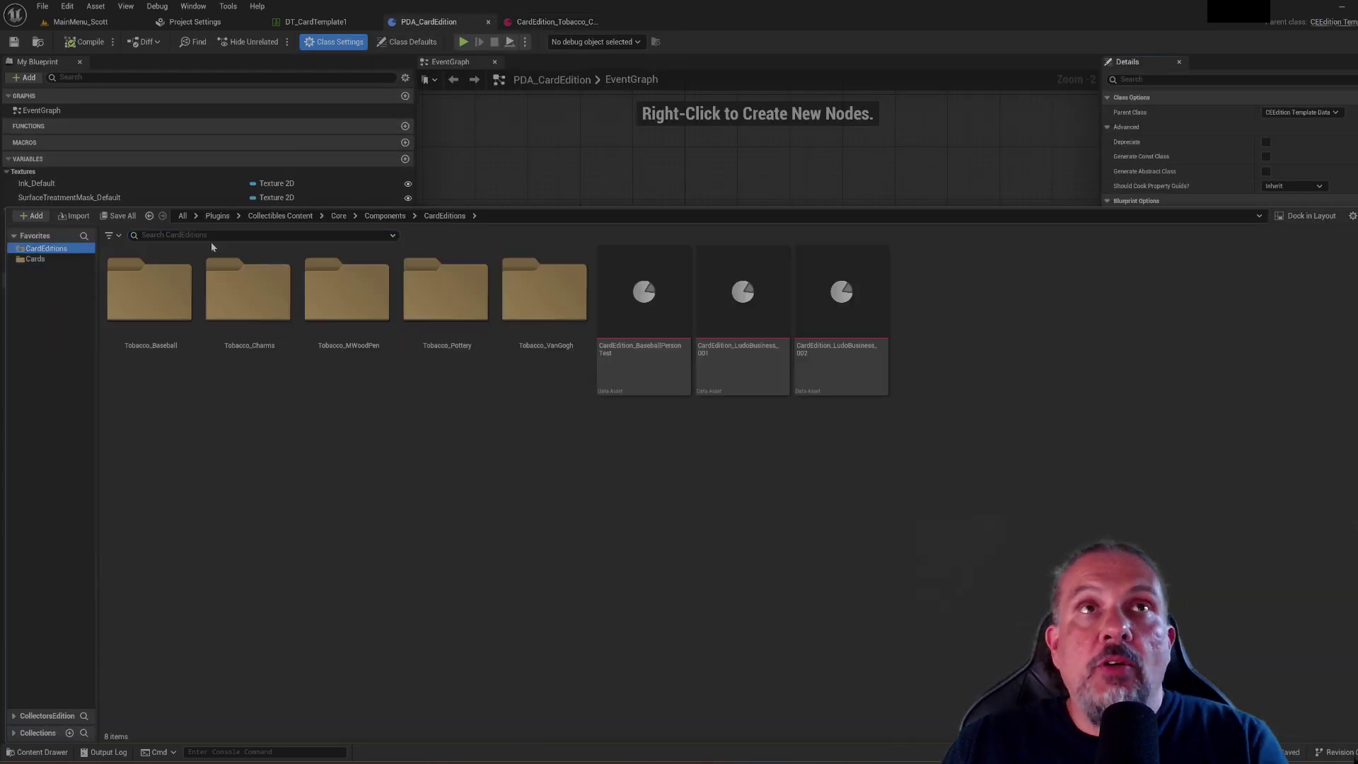
click(209, 235)
text(PDA)
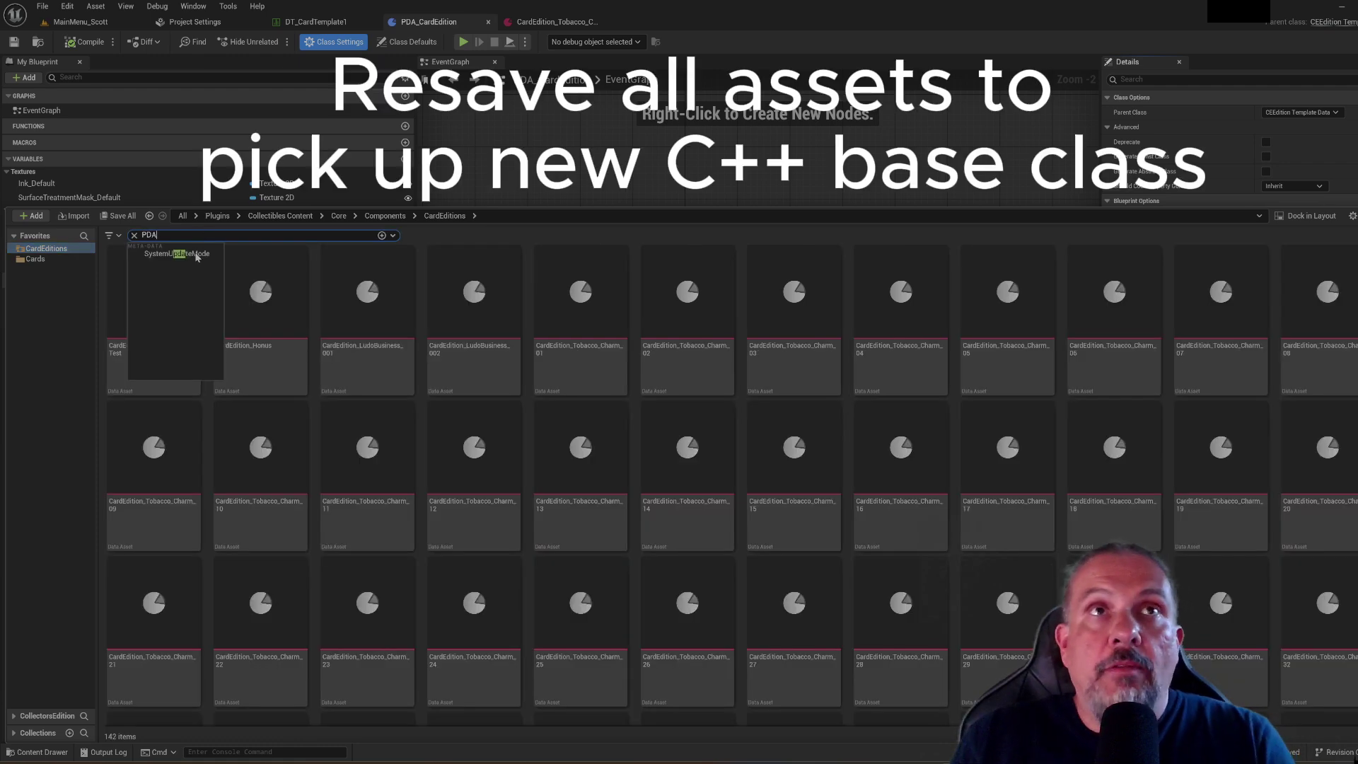
click(124, 391)
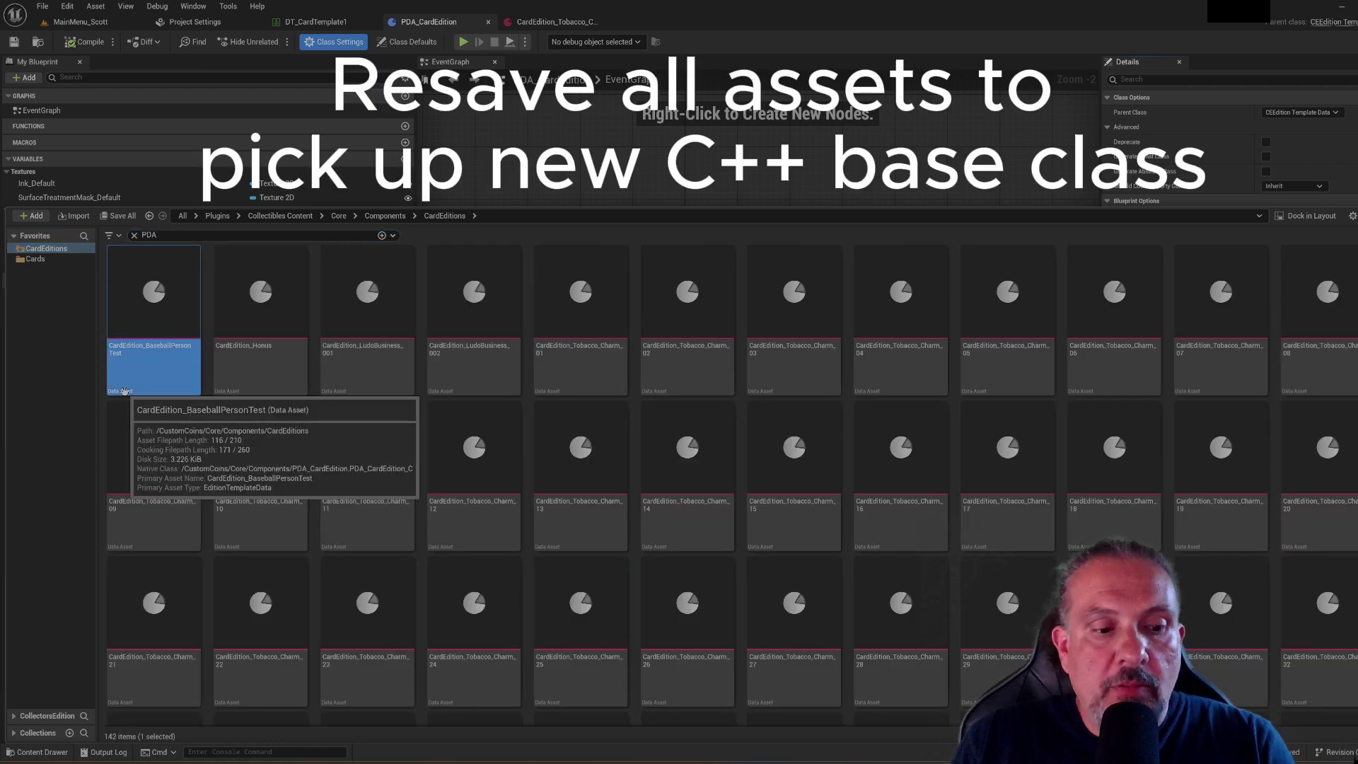
key(ctrl+a)
right_click(166, 340)
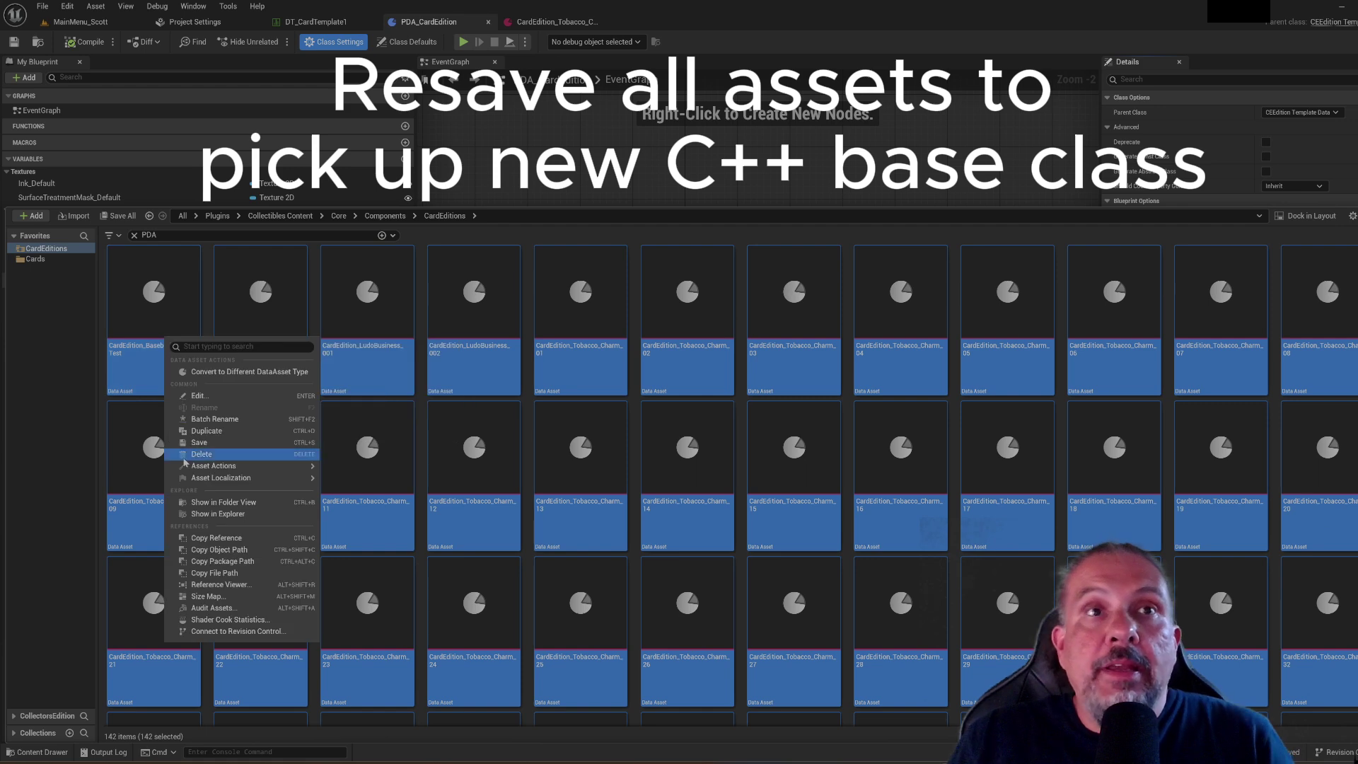
click(37, 391)
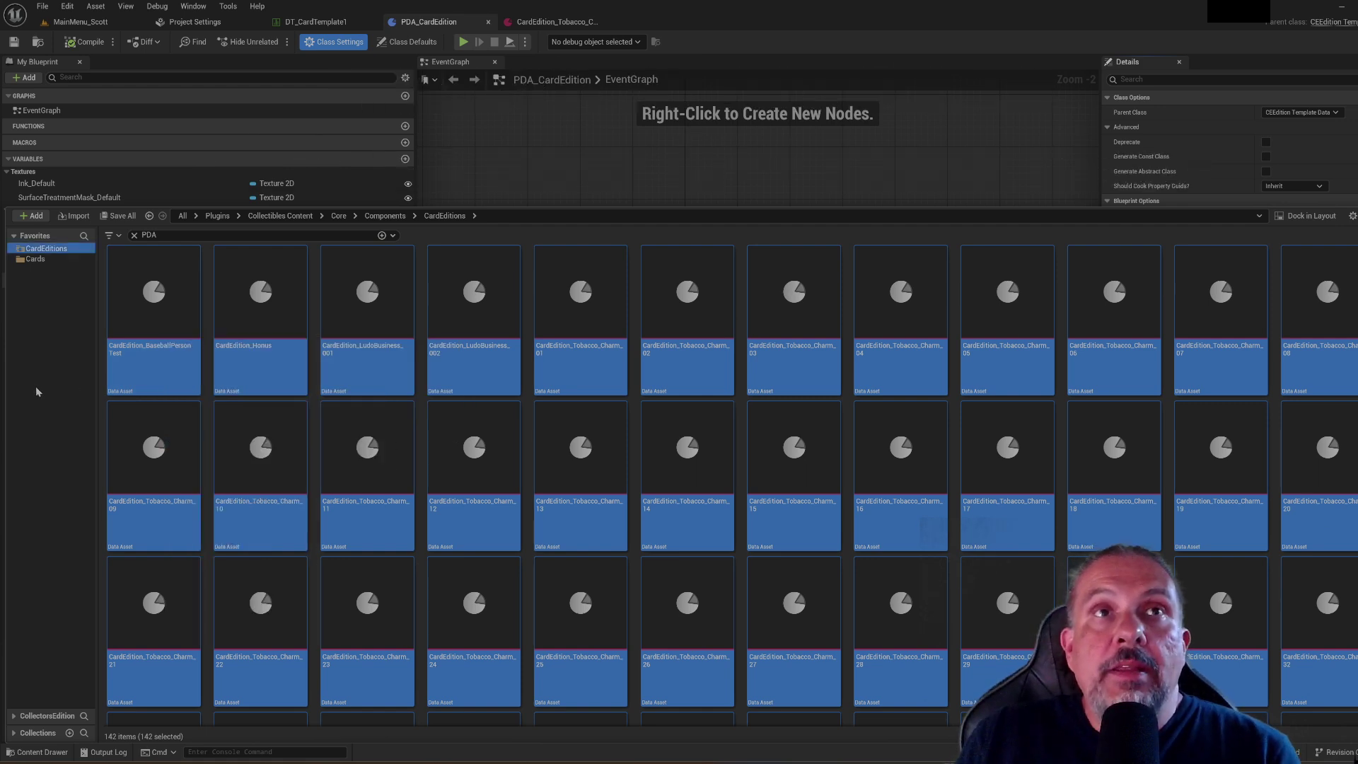
click(103, 347)
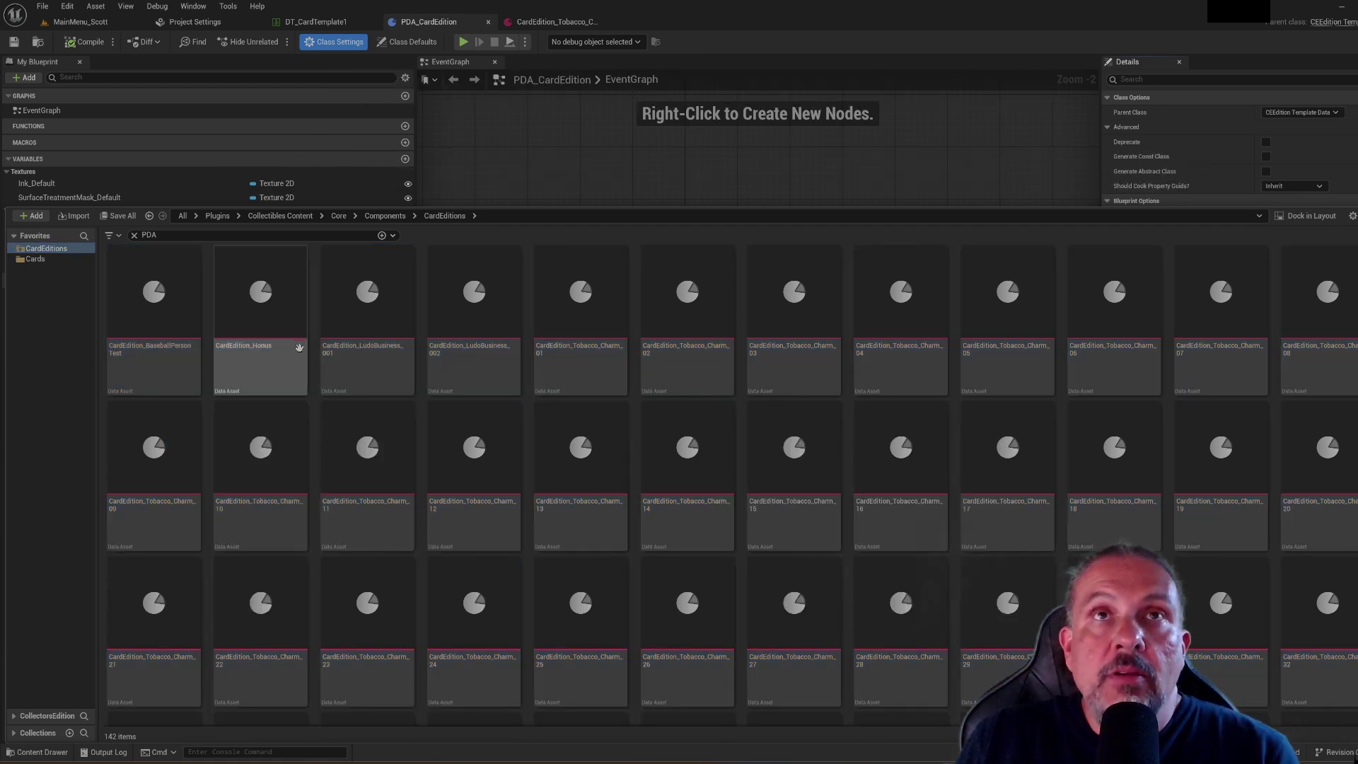
On NewRow_11, list the Edition Template Asset Id choices and scroll through the CardEdition assets
click(570, 148)
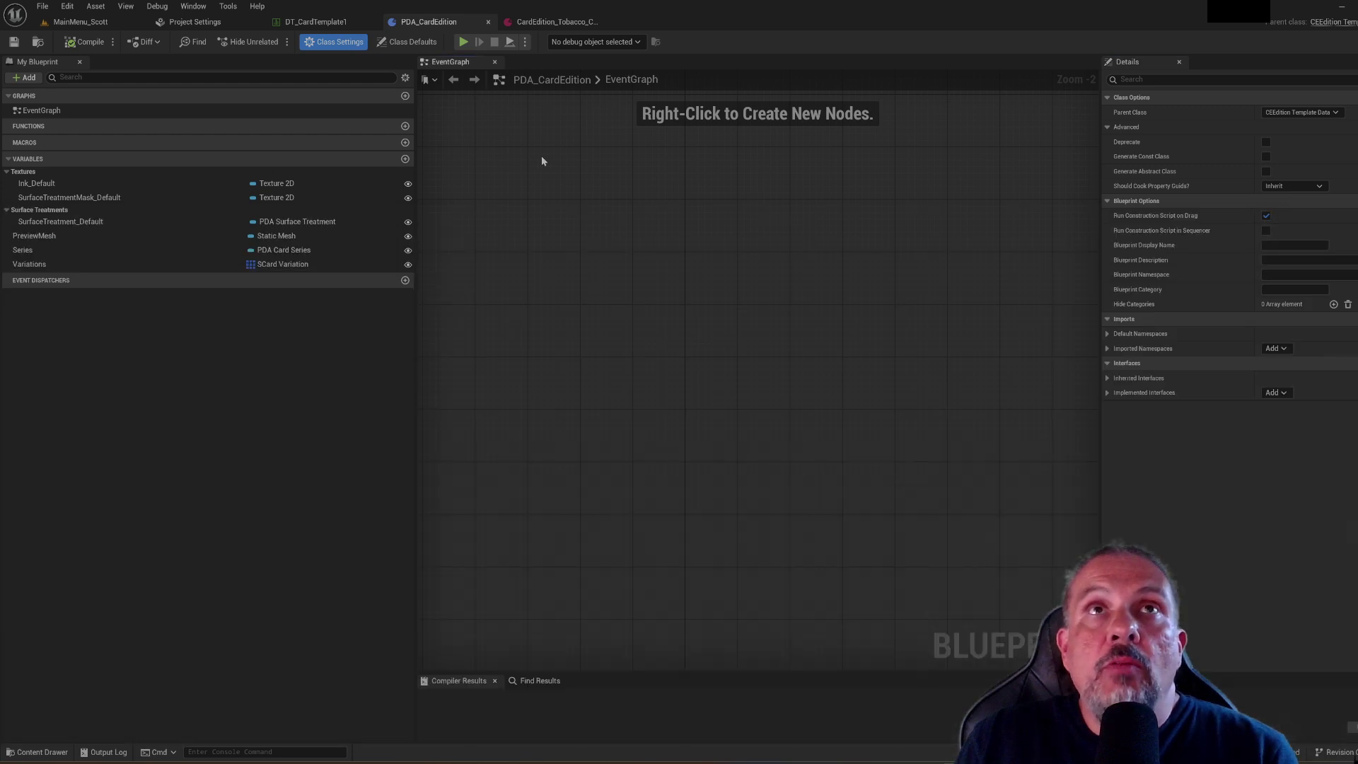
click(316, 22)
click(651, 193)
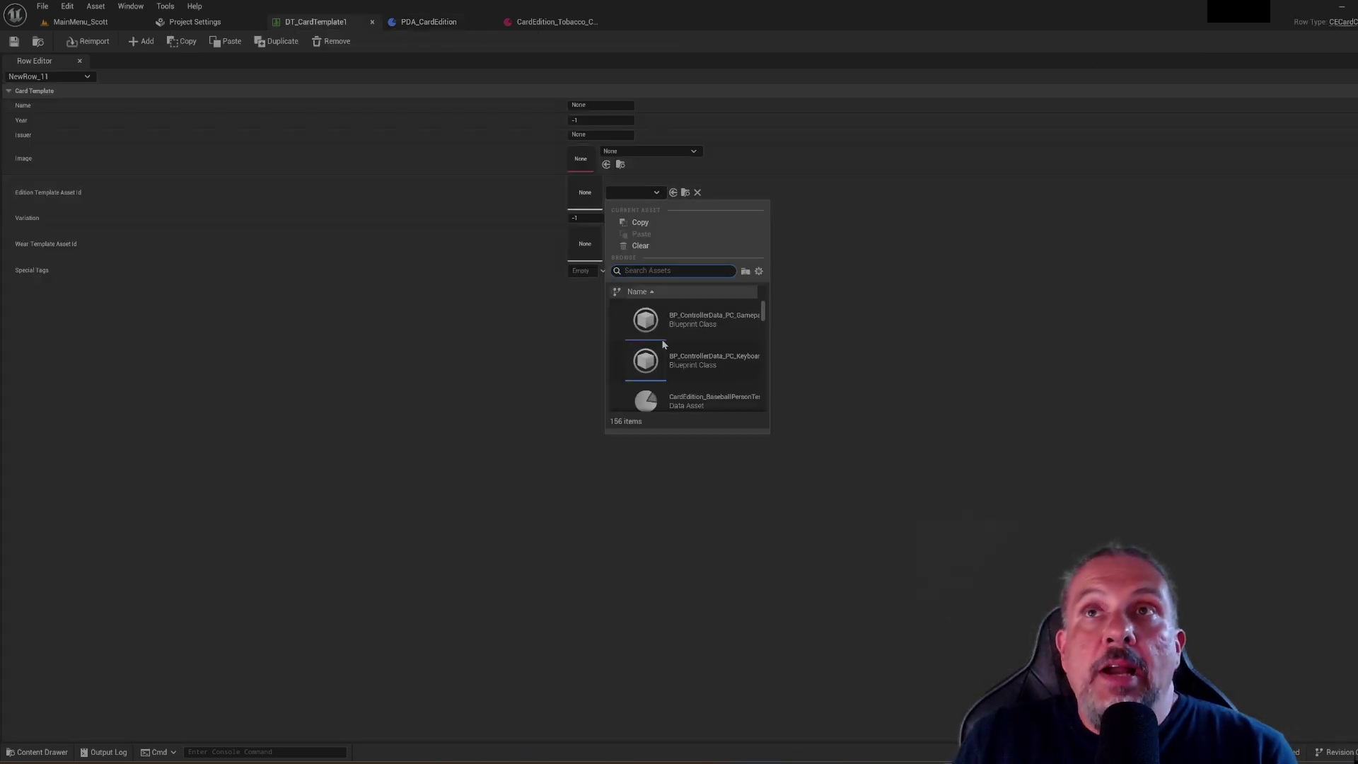
scroll(673, 344, down, 15)
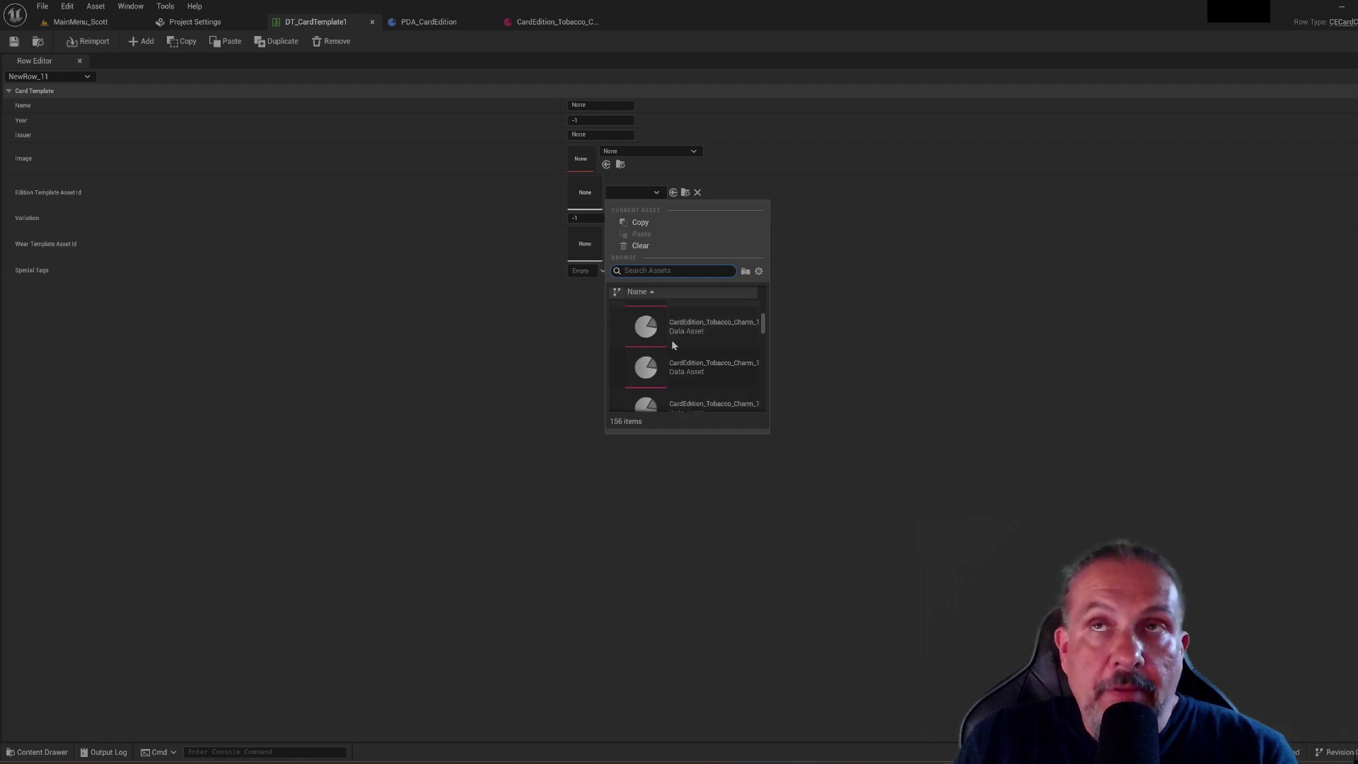
scroll(673, 344, down, 8)
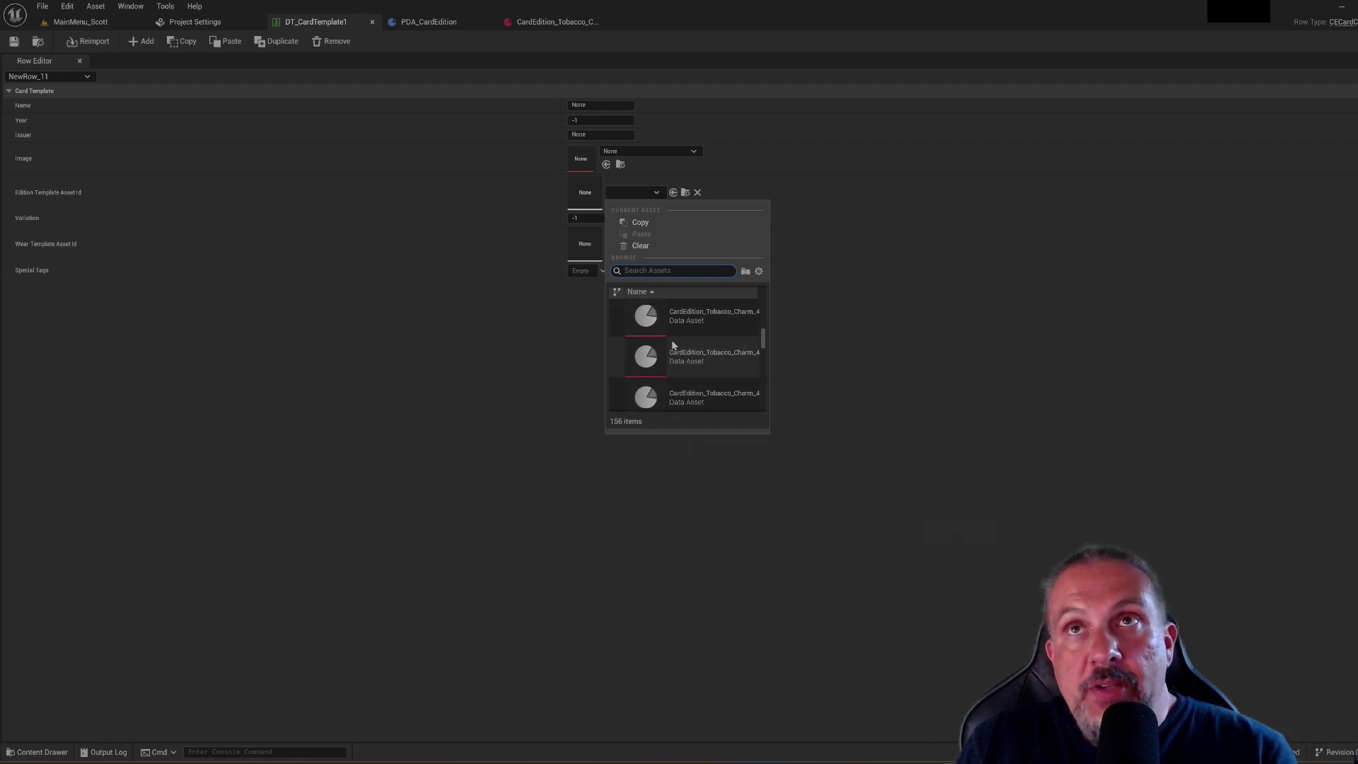